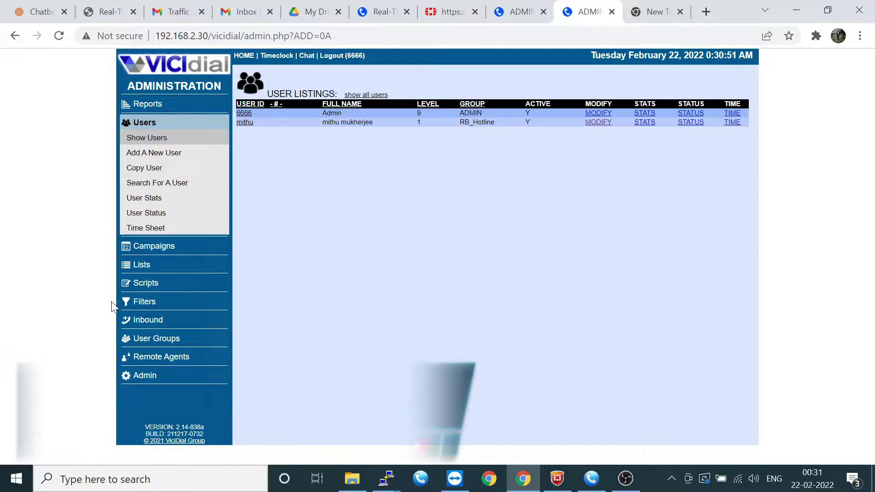
Run a Lists > Search For A Lead query by phone number, returning three leads in lists 999 and 998
click(148, 267)
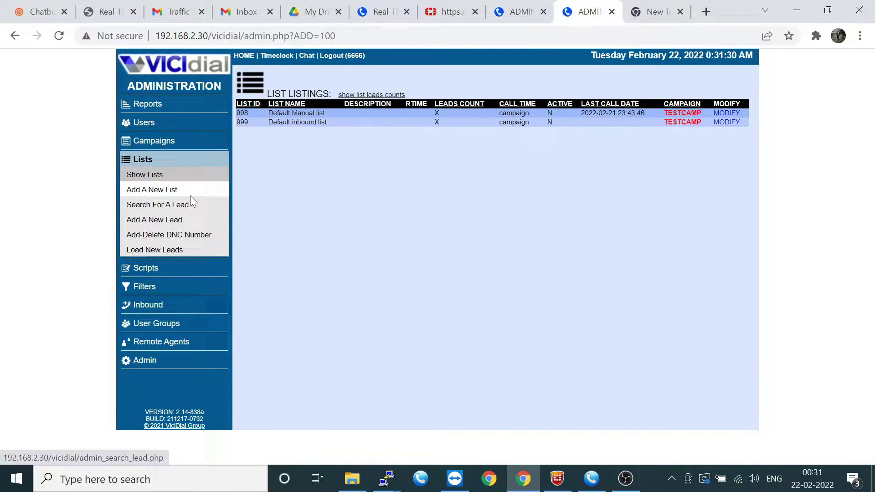
click(163, 207)
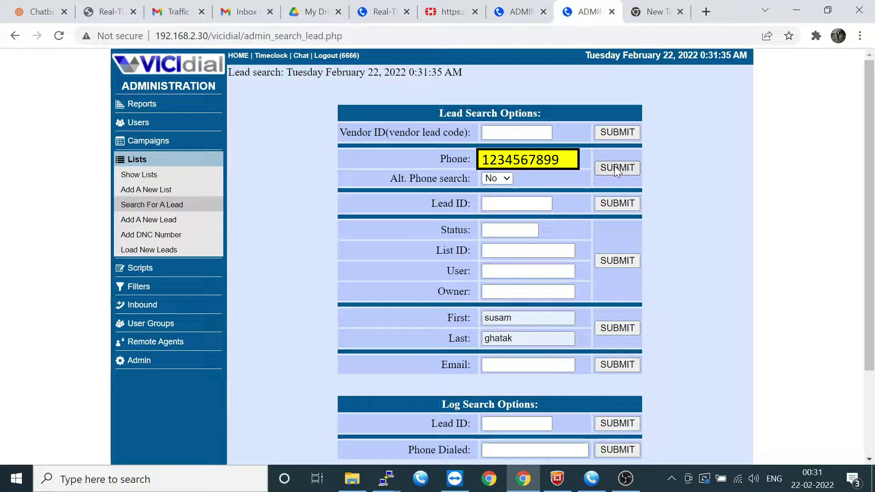
click(615, 168)
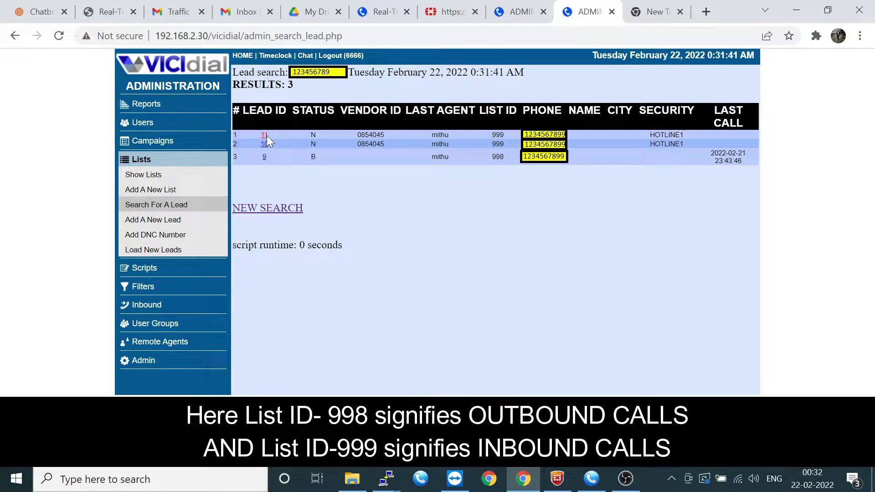
Review lead 11's details and its recording, then close the Modify lead tab
click(264, 136)
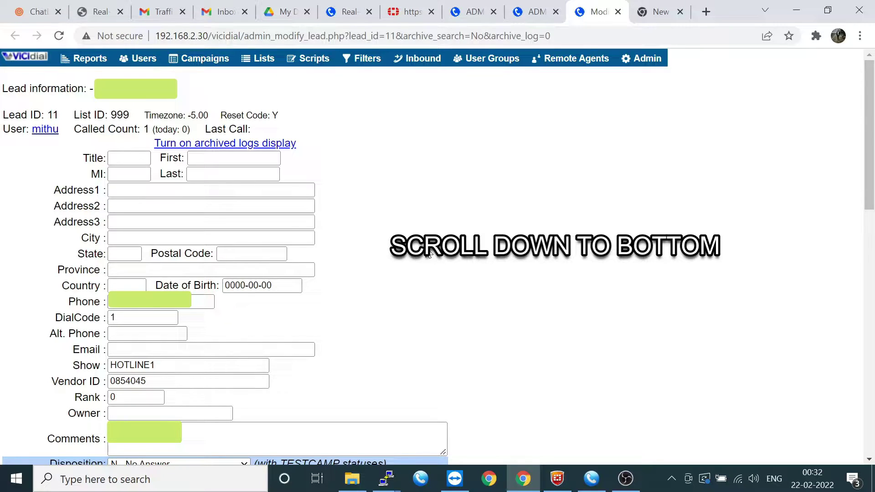
scroll(409, 337, down, 15)
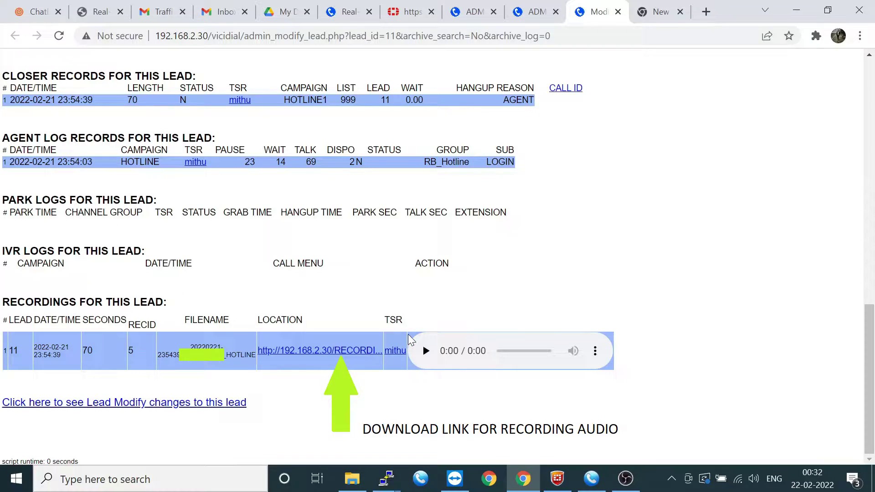
key(ctrl+w)
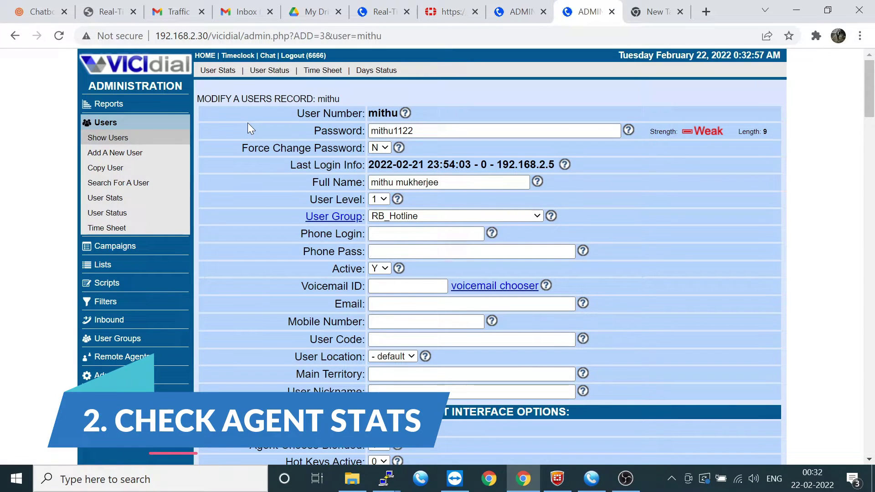
Load the agent's User Stats with start date 2022-02-21 through 2022-02-22
click(223, 70)
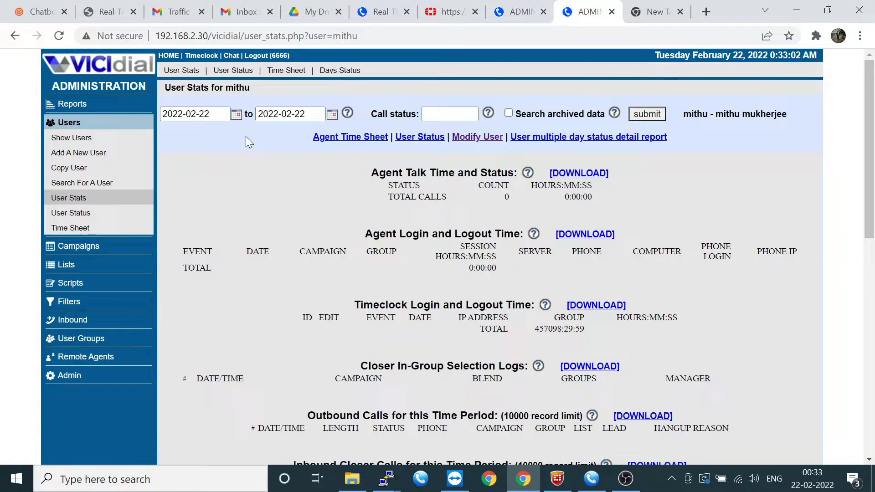
scroll(283, 187, down, 10)
scroll(283, 187, up, 10)
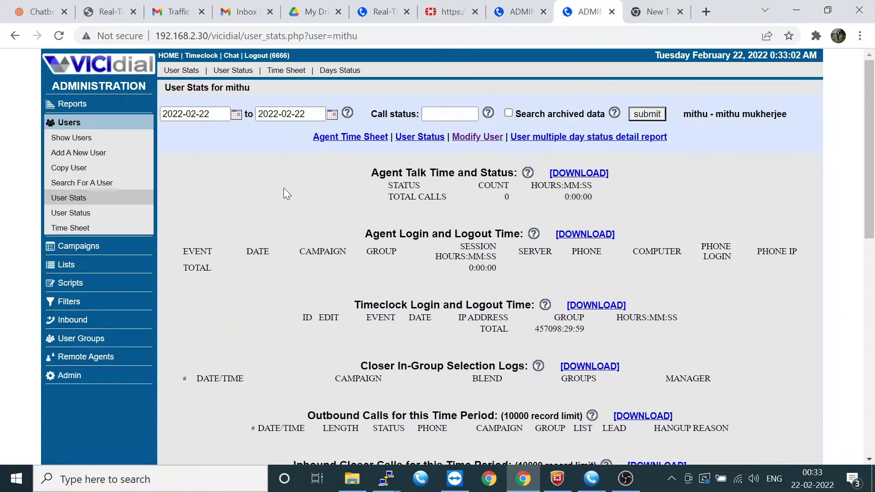
click(236, 114)
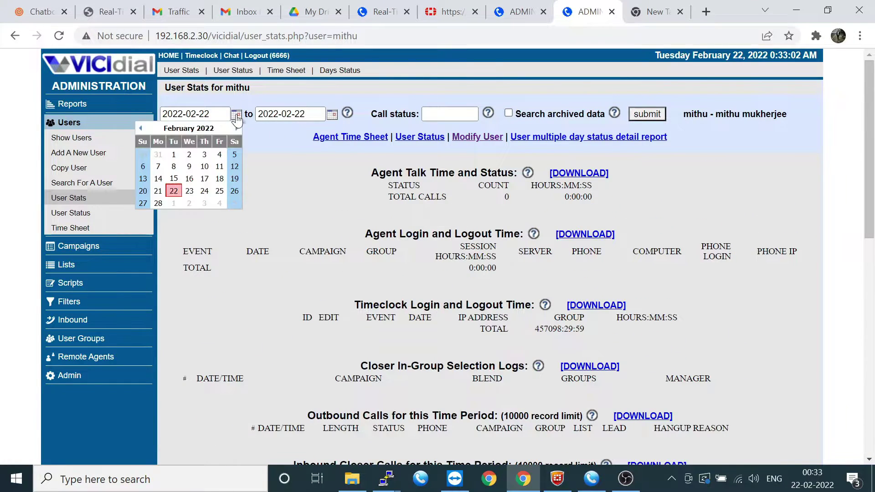
click(158, 192)
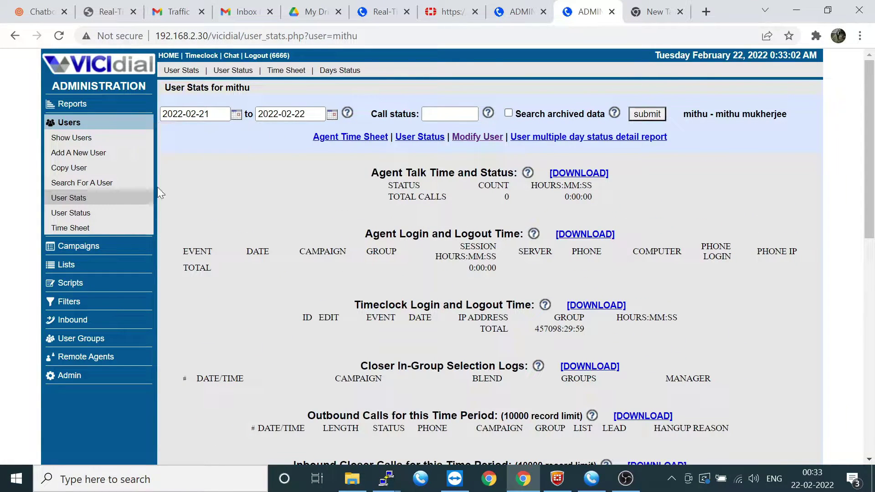
click(641, 113)
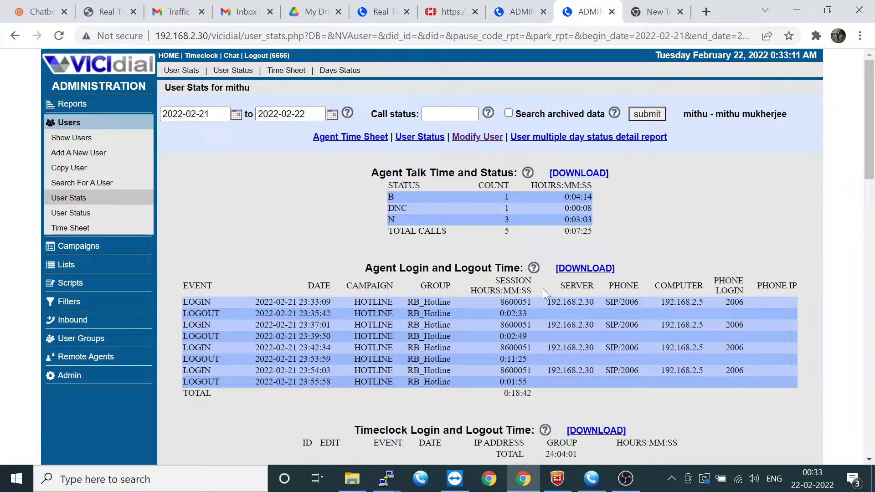
scroll(543, 288, down, 1)
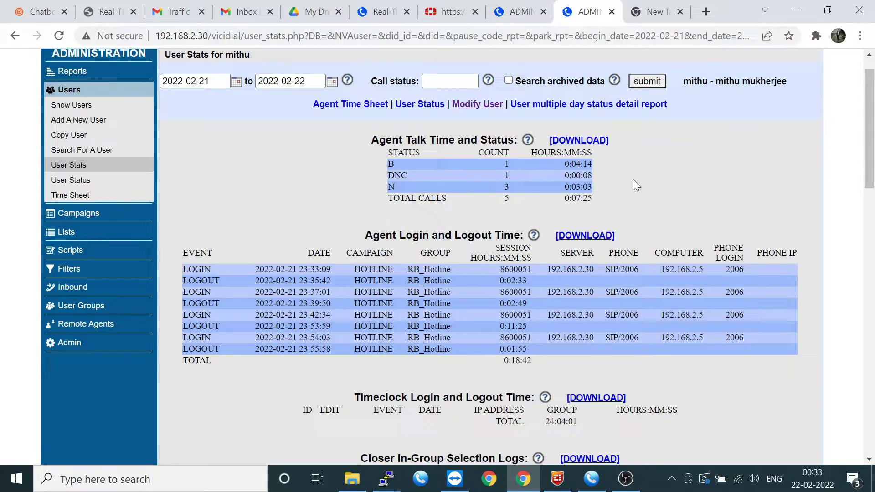
scroll(486, 266, down, 1)
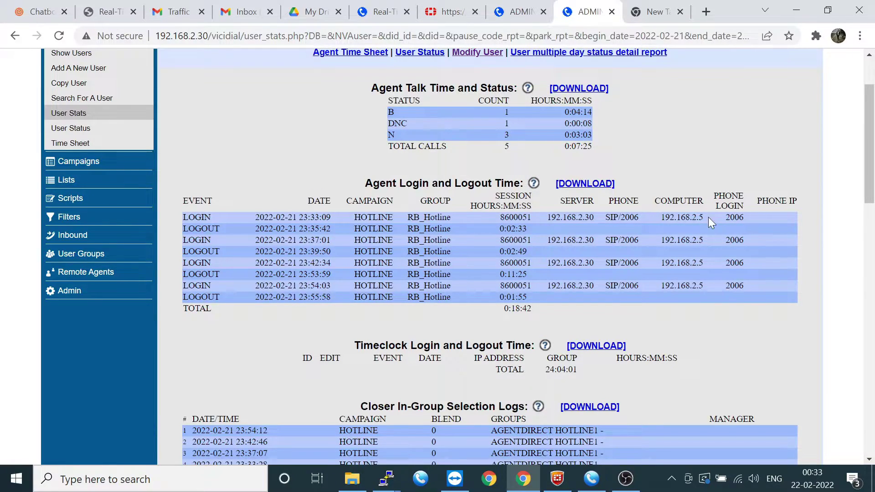
scroll(681, 243, down, 2)
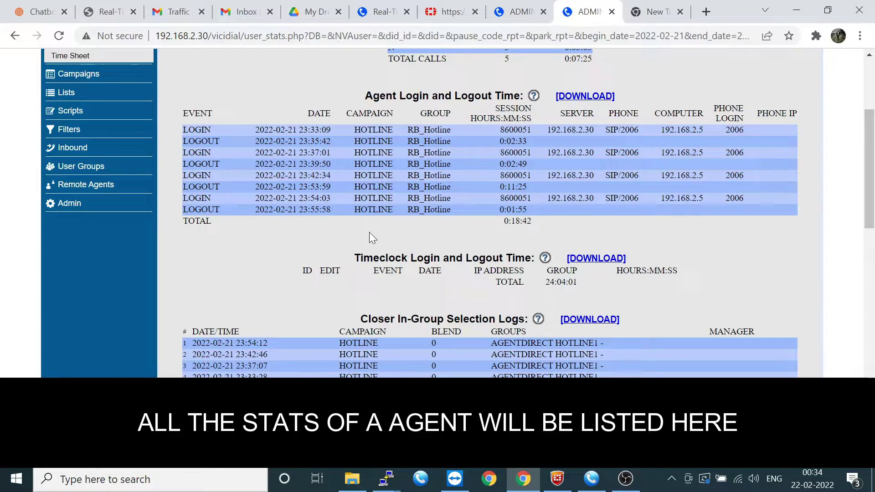
scroll(369, 237, down, 5)
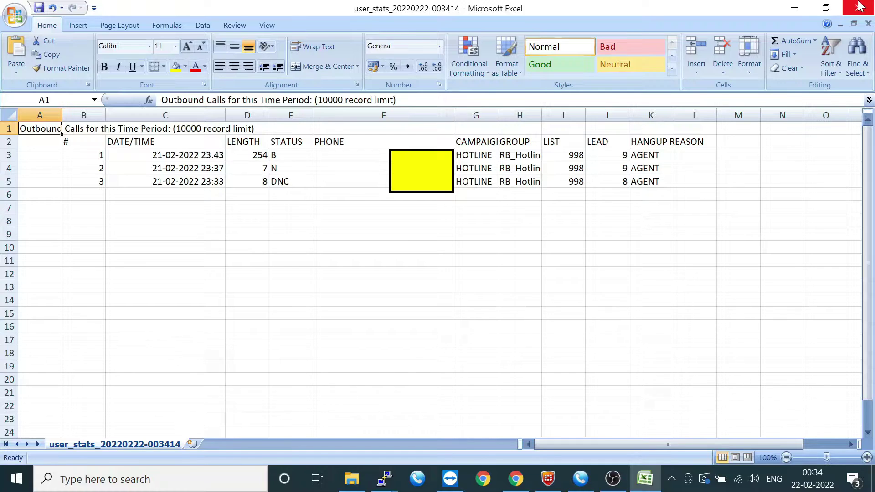
Close the Excel outbound calls spreadsheet to return to the User Stats page
click(859, 5)
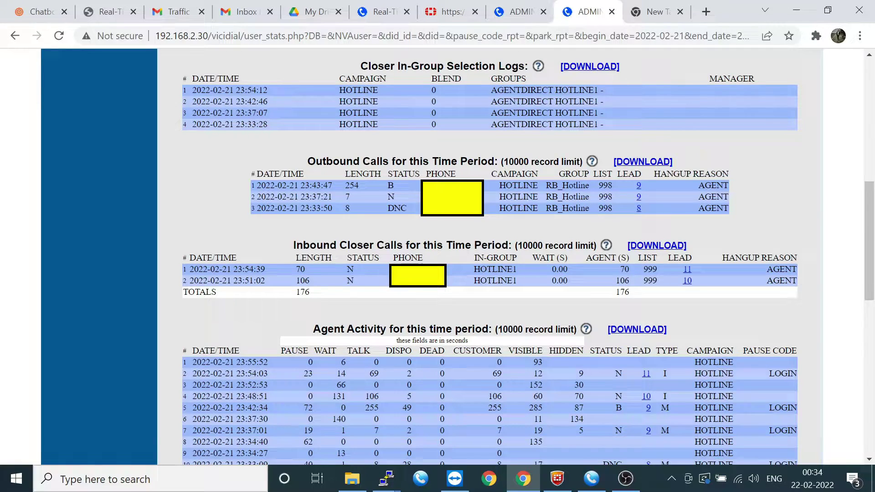
Scroll through the Server Stats and Reports page to view the available reports
scroll(366, 193, down, 4)
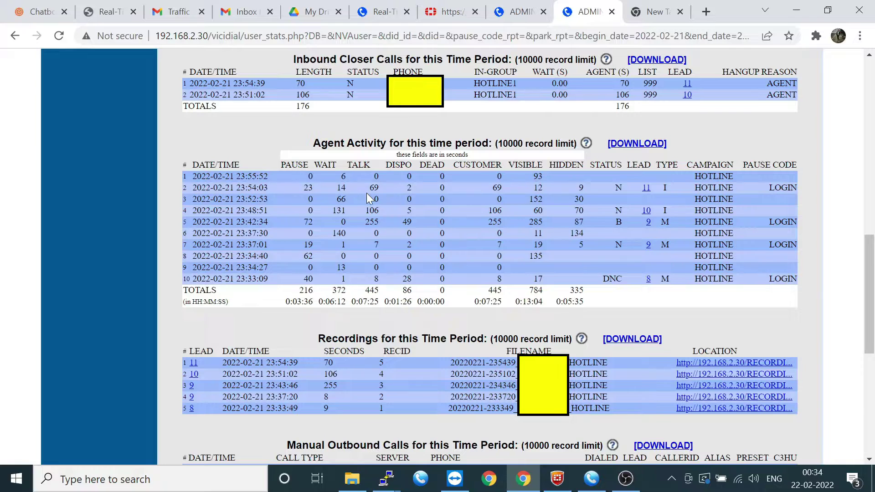
scroll(366, 192, down, 5)
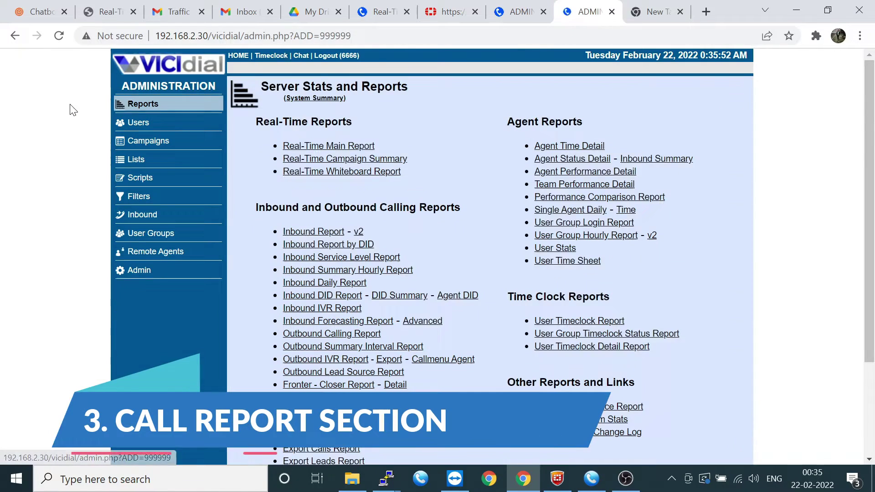
Export calls for 2022-02-21 to 2022-02-22: campaign hotline, HOTLINE1, all lists, statuses and user groups
scroll(477, 202, down, 3)
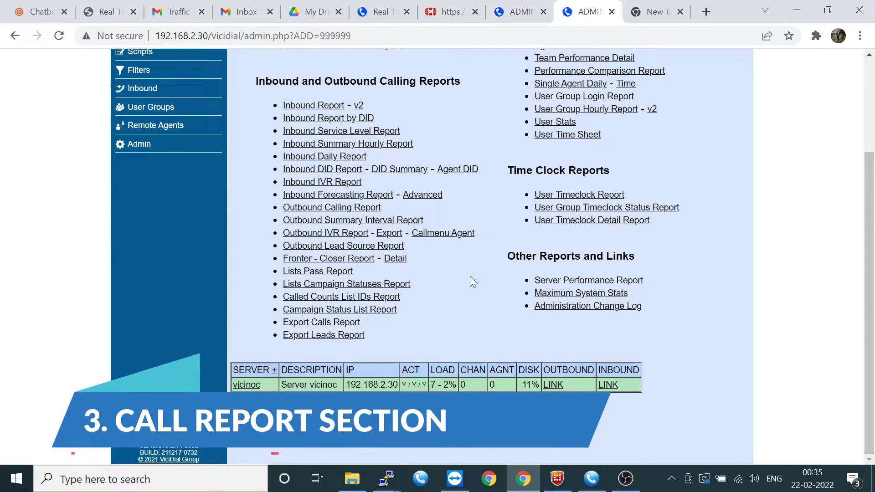
click(336, 322)
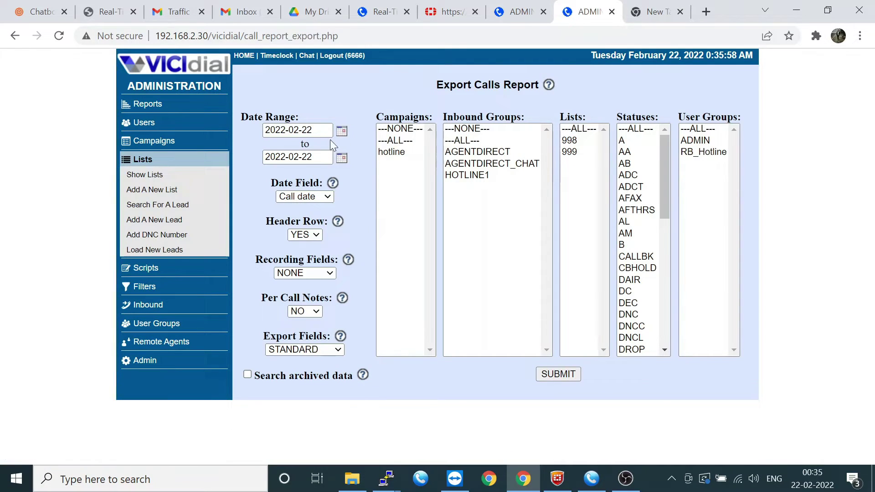
click(342, 132)
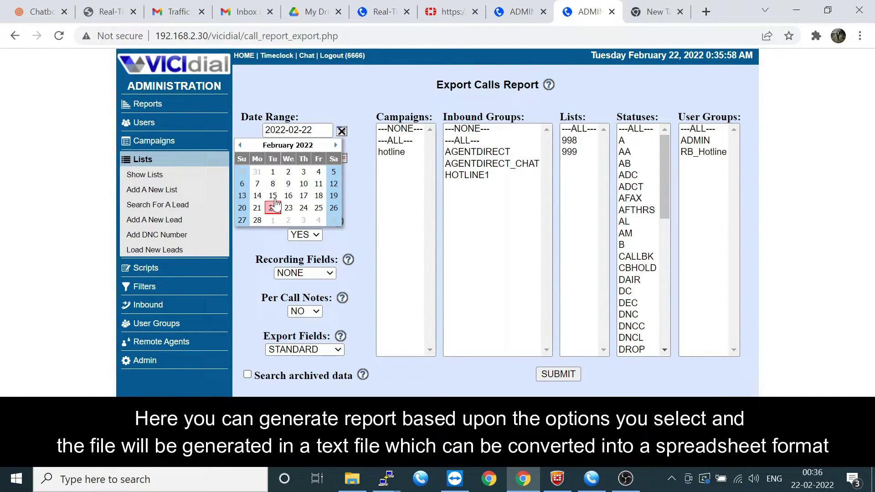
click(258, 203)
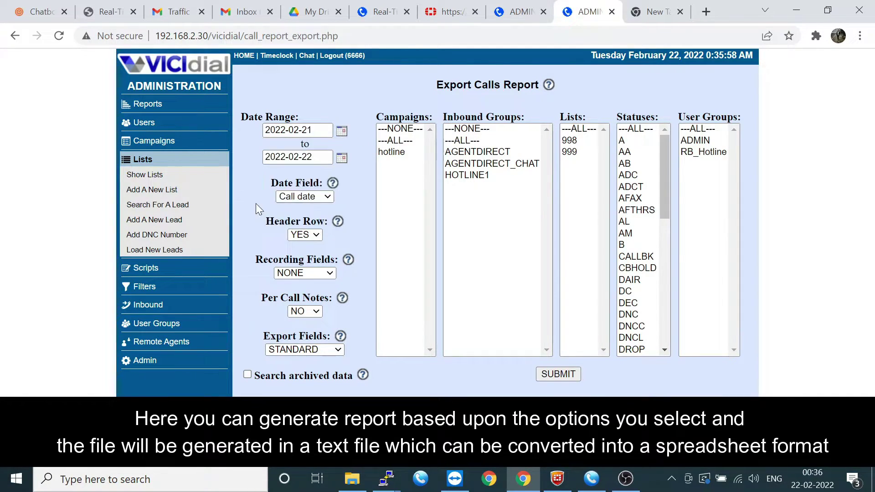
click(401, 152)
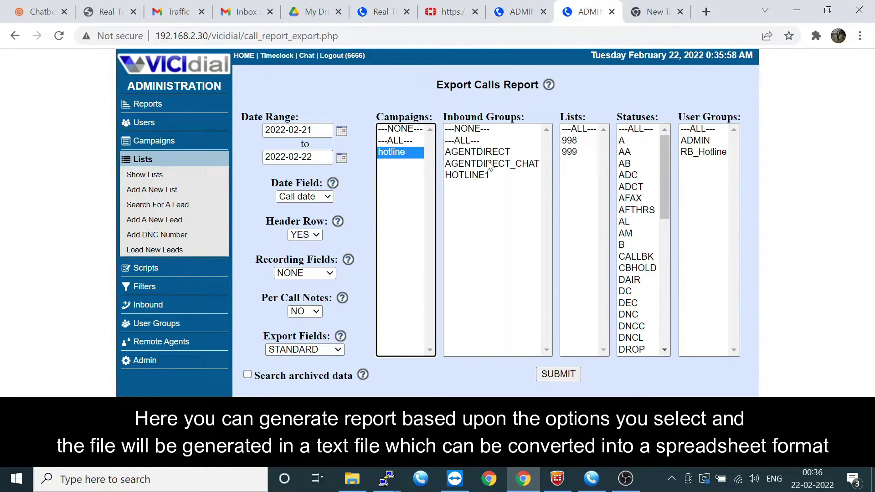
click(481, 176)
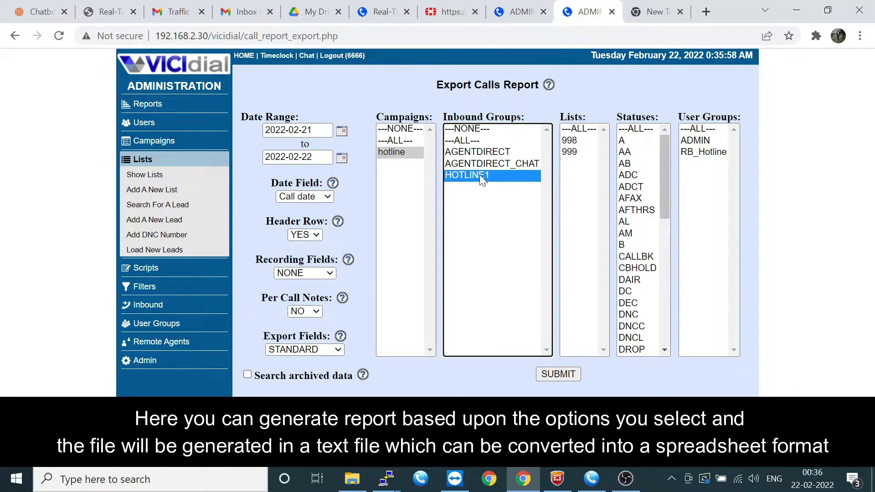
click(577, 128)
click(643, 129)
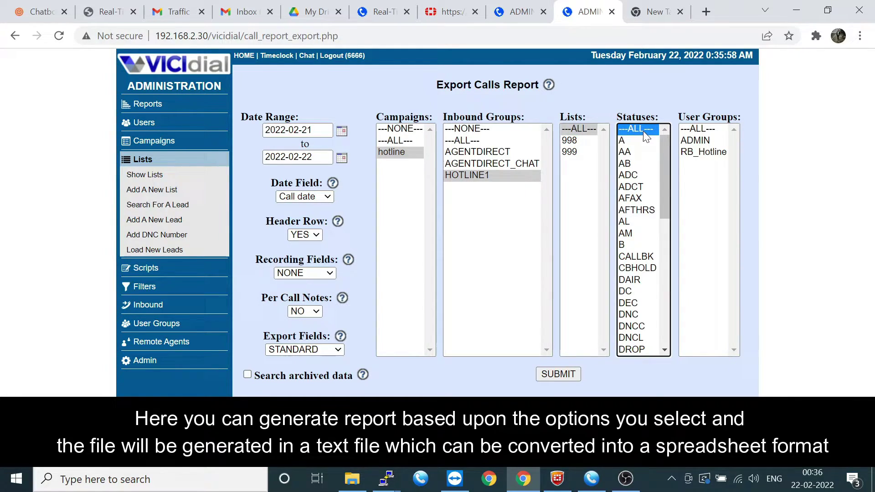
click(706, 129)
click(543, 375)
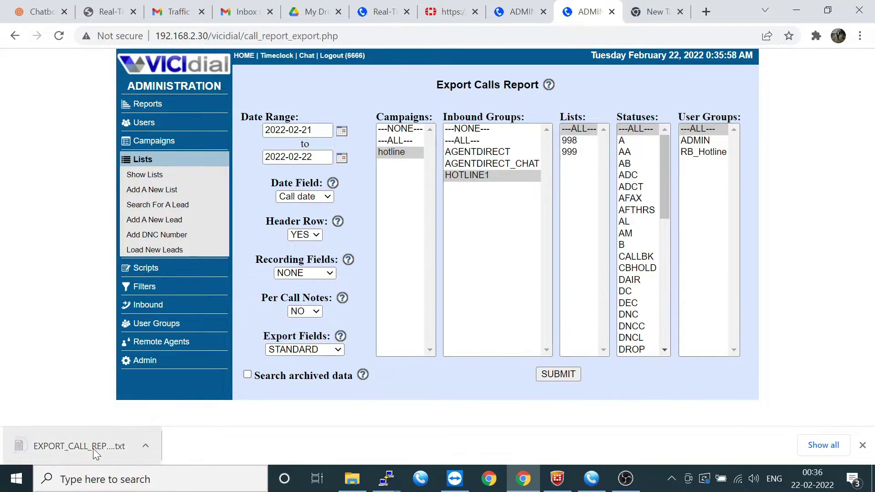
Open the downloaded calls report .txt in Notepad to review its five calls
click(93, 448)
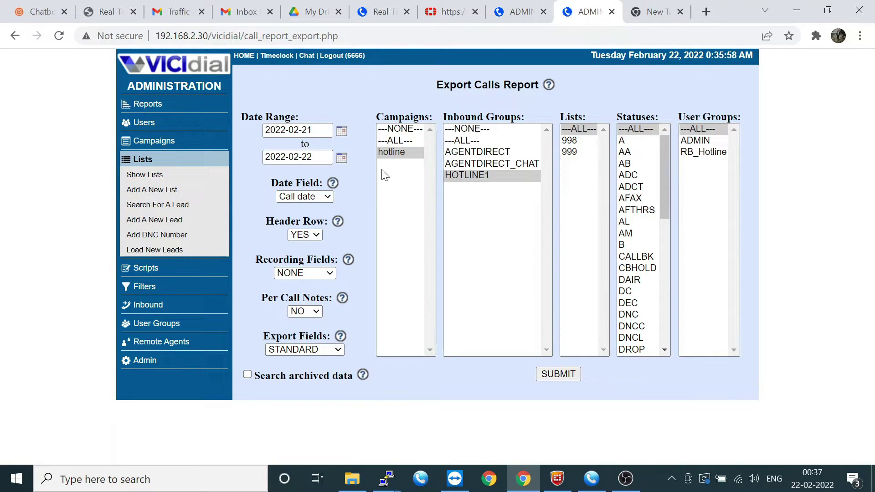
Re-export calls for ---ALL--- campaigns with Recording Fields set to LOCATION, and open the new file
click(399, 142)
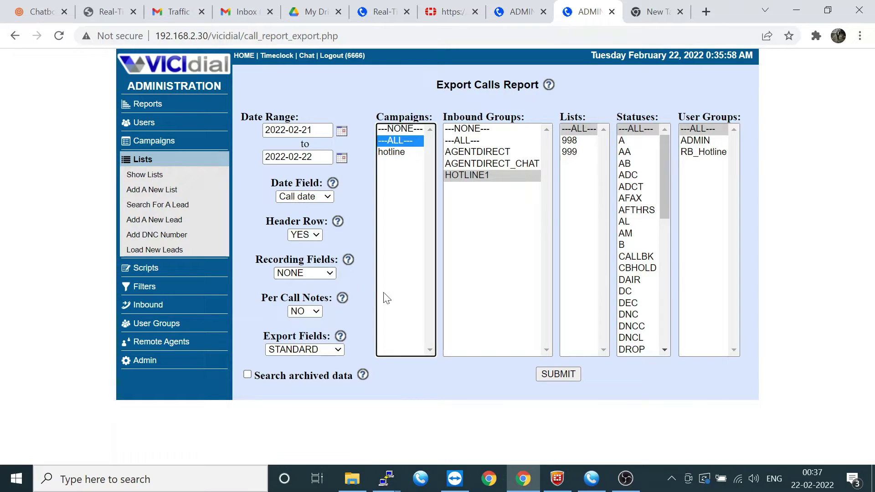
click(317, 274)
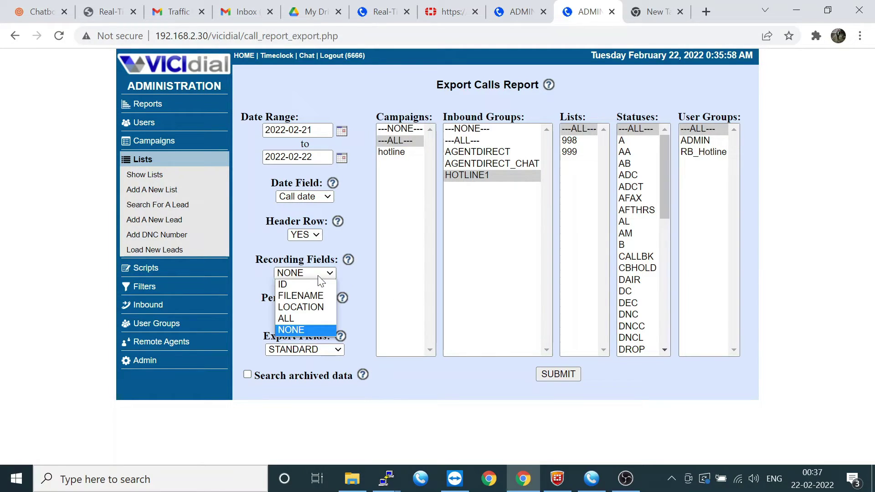
click(310, 306)
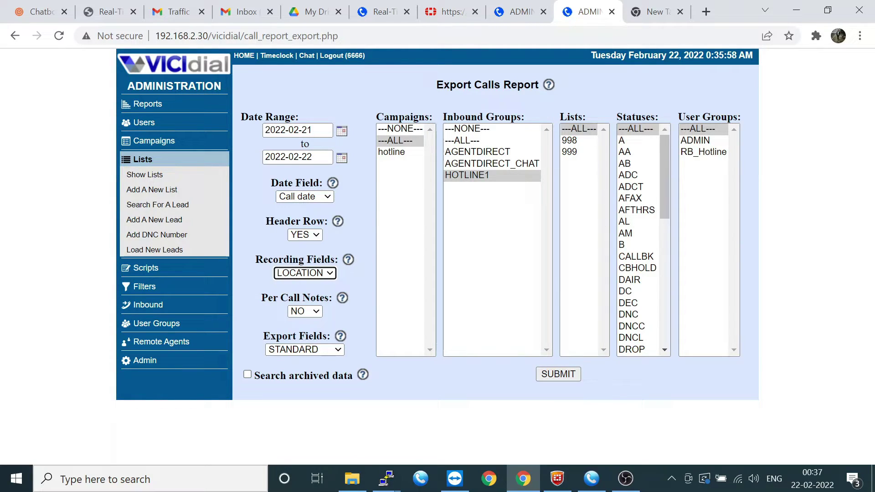
click(546, 374)
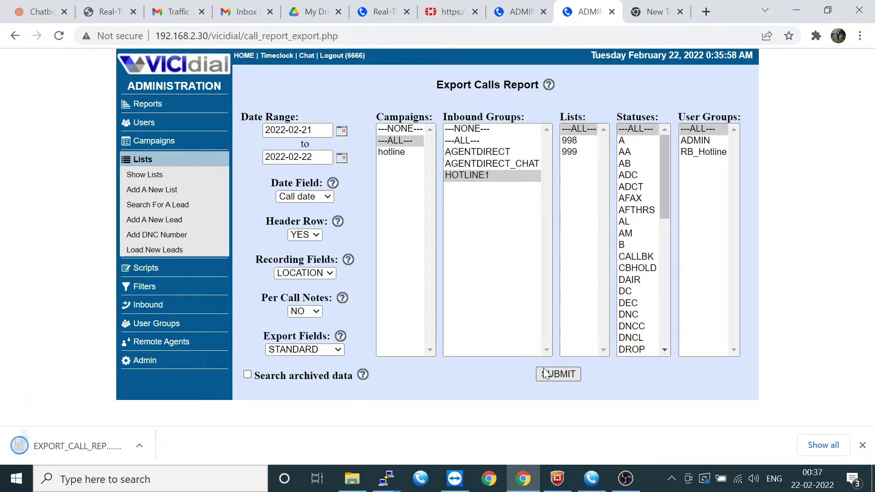
click(77, 449)
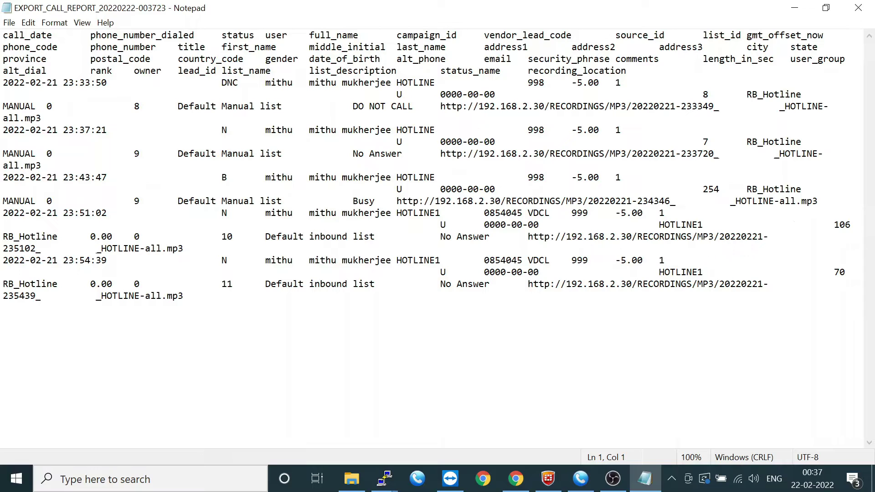
key(alt+F4)
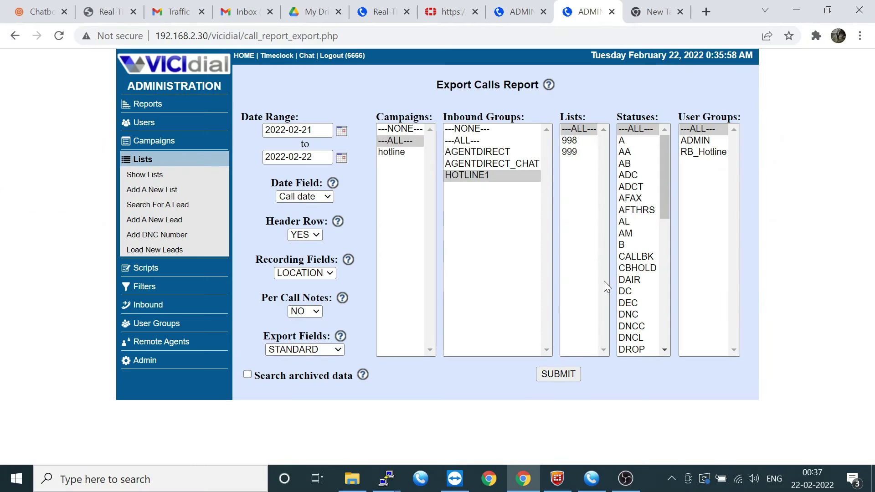